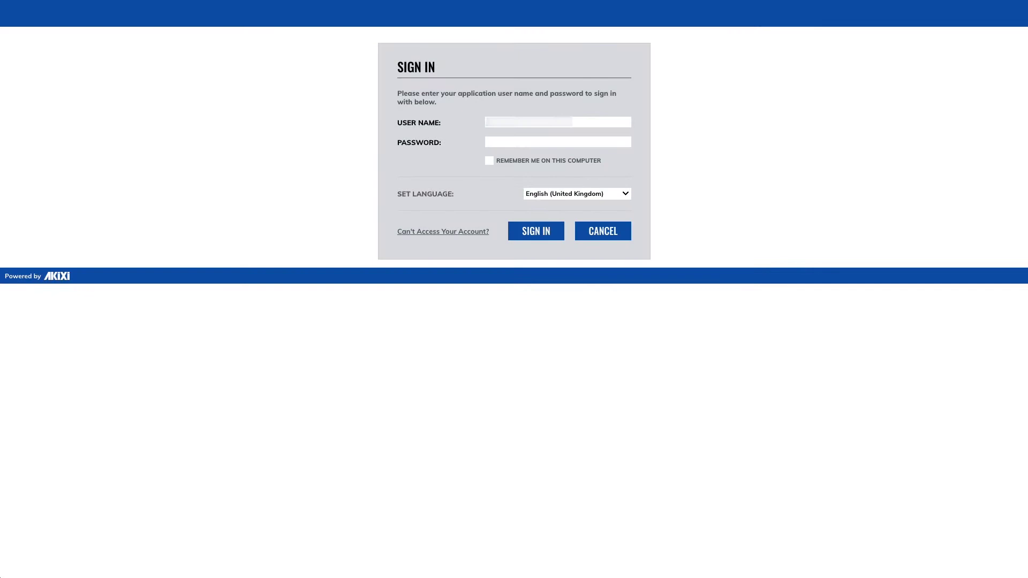
# Step: Sign in to Akixi Reporting with the account user name and the pasted password
pyautogui.click(542, 122)
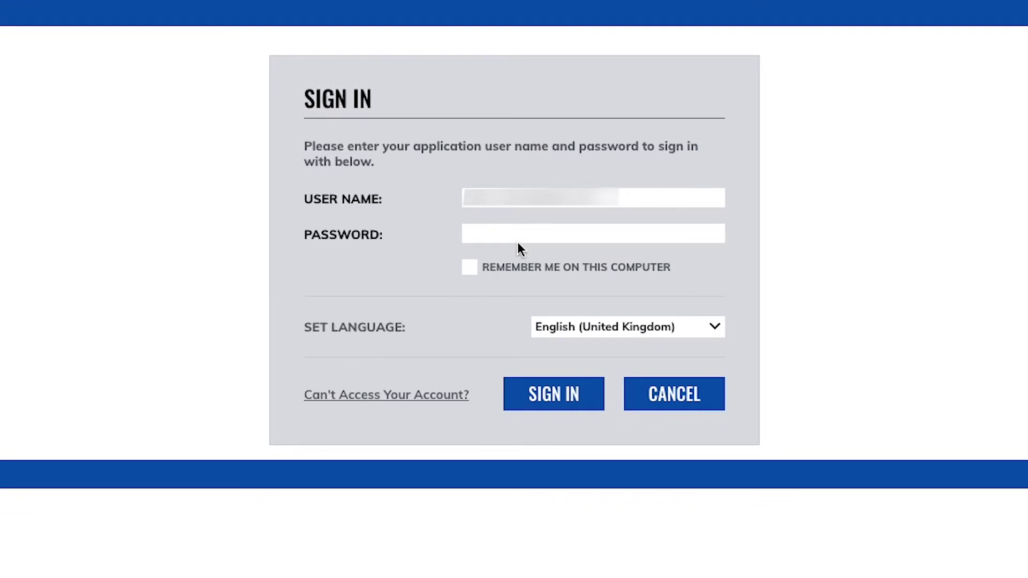
pyautogui.click(543, 236)
pyautogui.hotkey('ctrl', 'v')
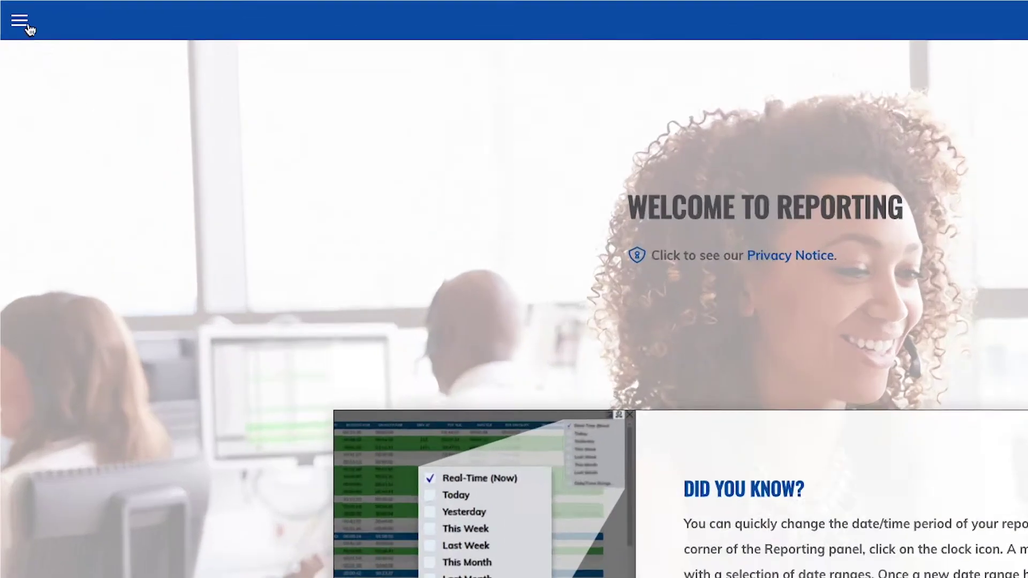
# Step: Go to REPORTING from the side menu and expand the All Communication Dashboard and Analysis Reports folders
pyautogui.click(13, 14)
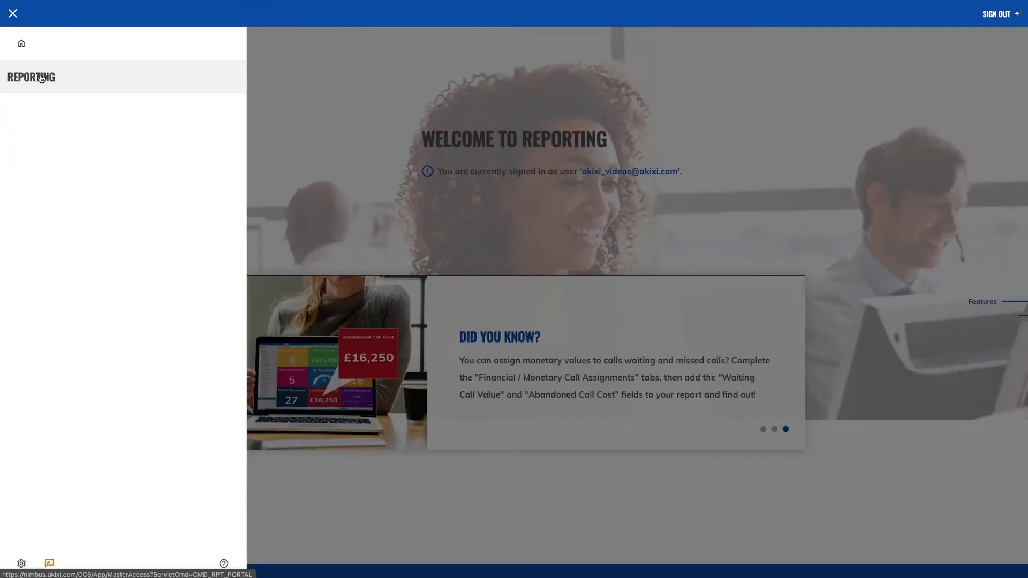
pyautogui.click(67, 128)
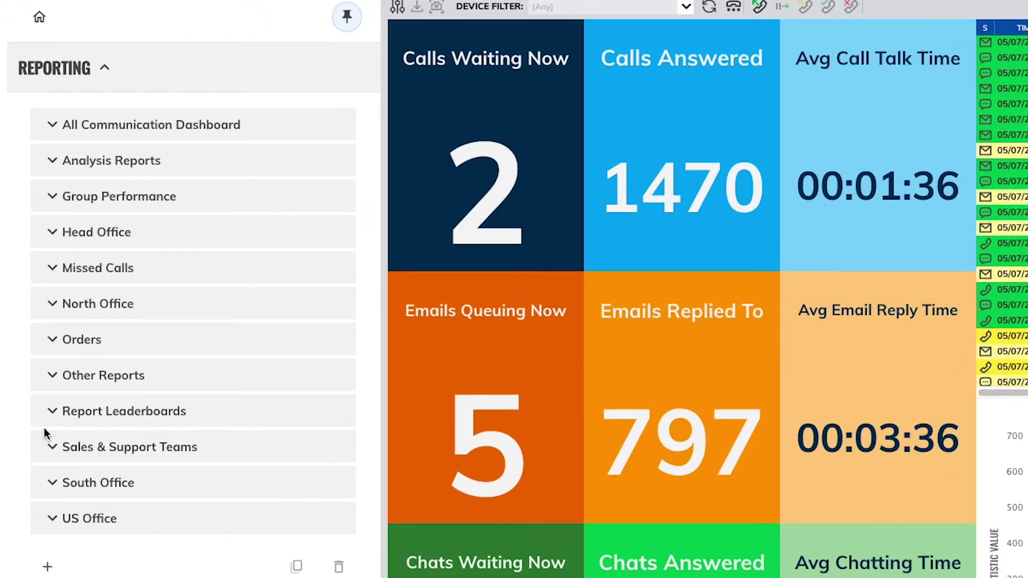
pyautogui.click(54, 127)
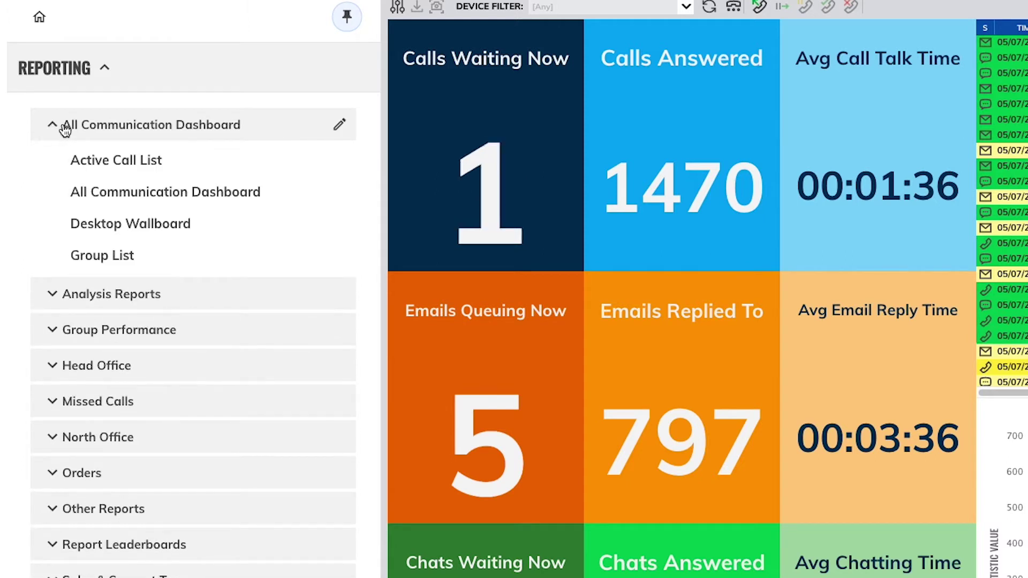
pyautogui.click(53, 299)
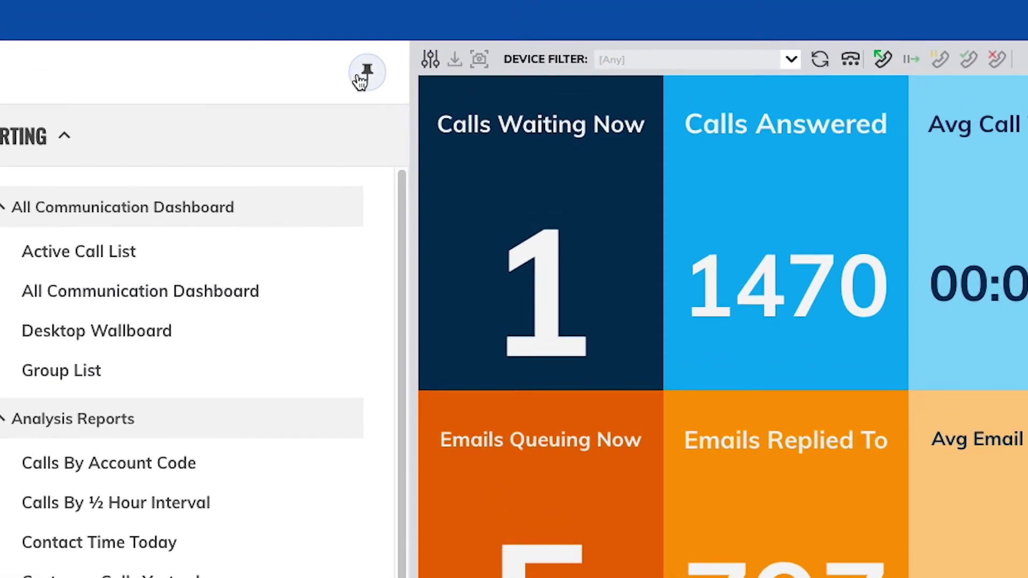
# Step: Re-pin the report list, then tick the Active Call List and All Communication Dashboard reports
pyautogui.click(361, 79)
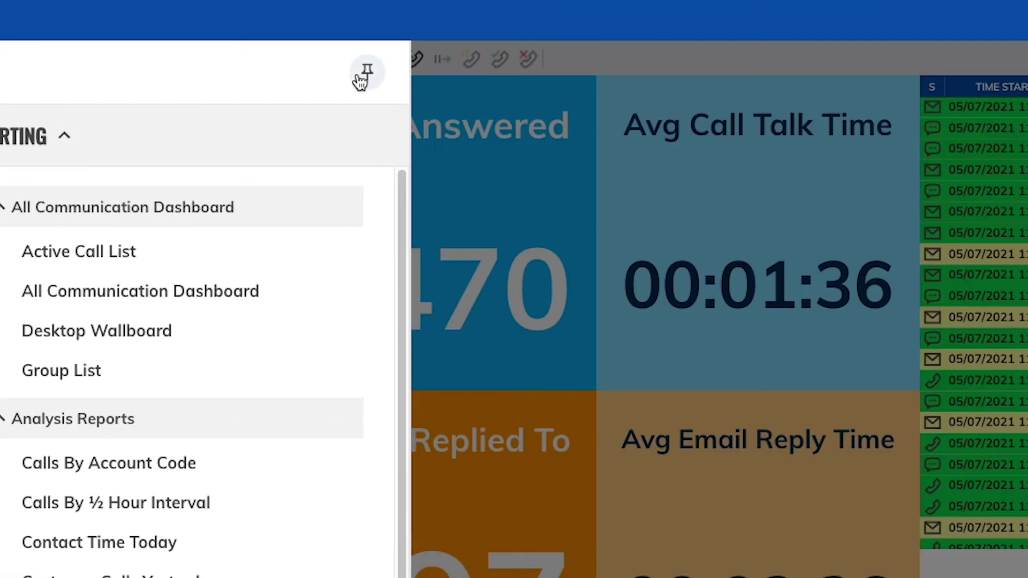
pyautogui.click(360, 79)
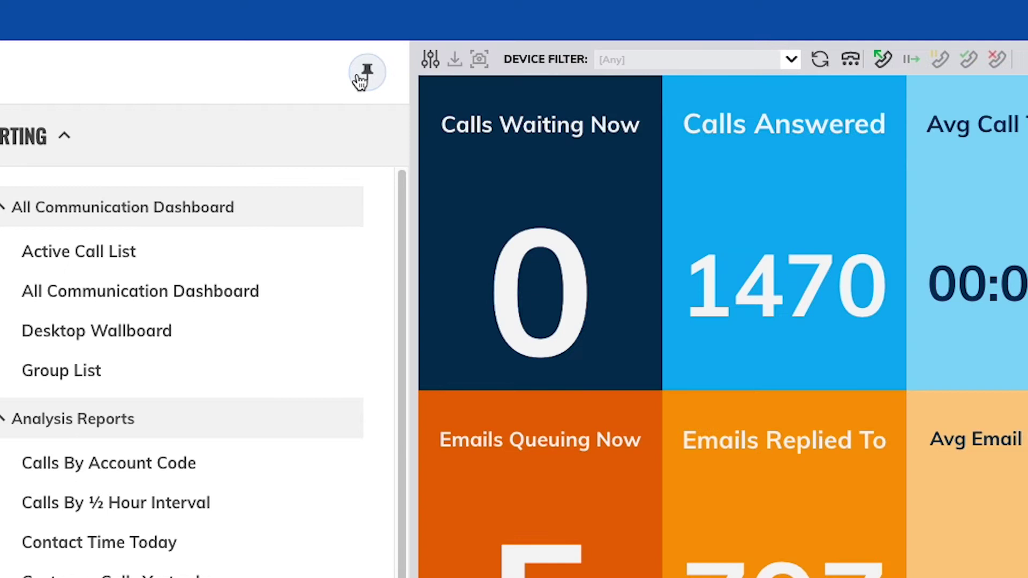
pyautogui.moveTo(354, 263)
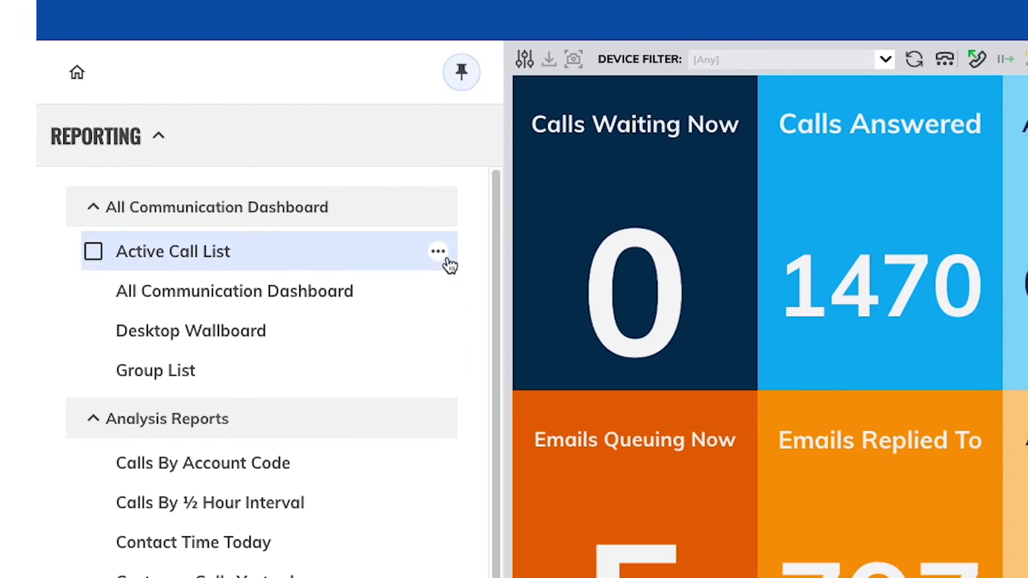
pyautogui.click(444, 256)
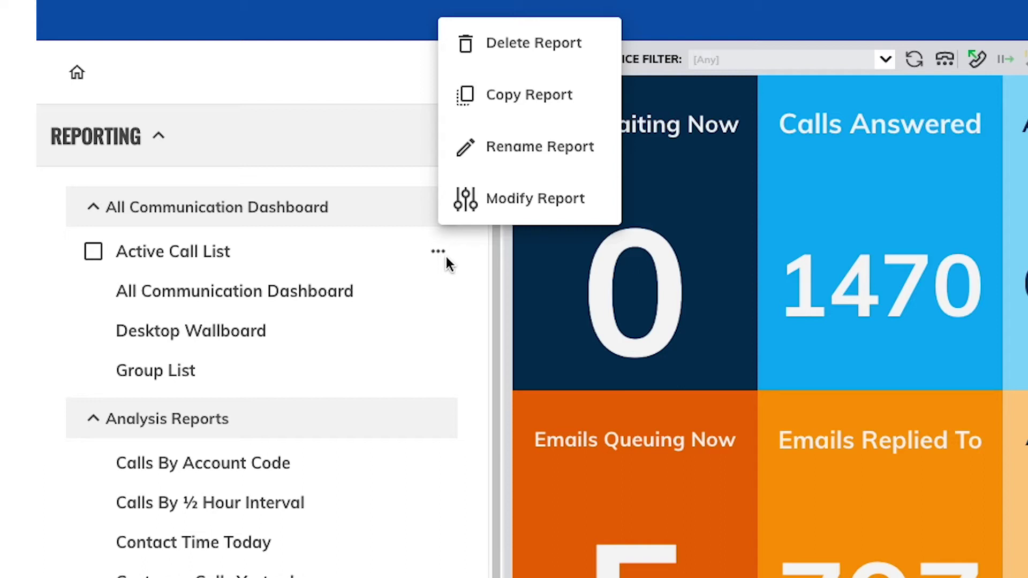
pyautogui.click(445, 255)
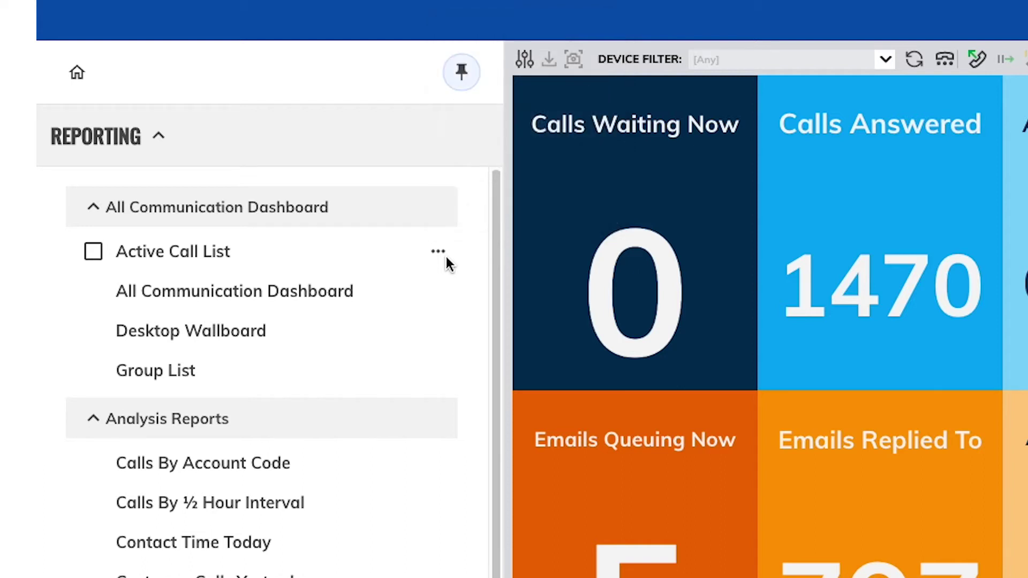
pyautogui.click(90, 258)
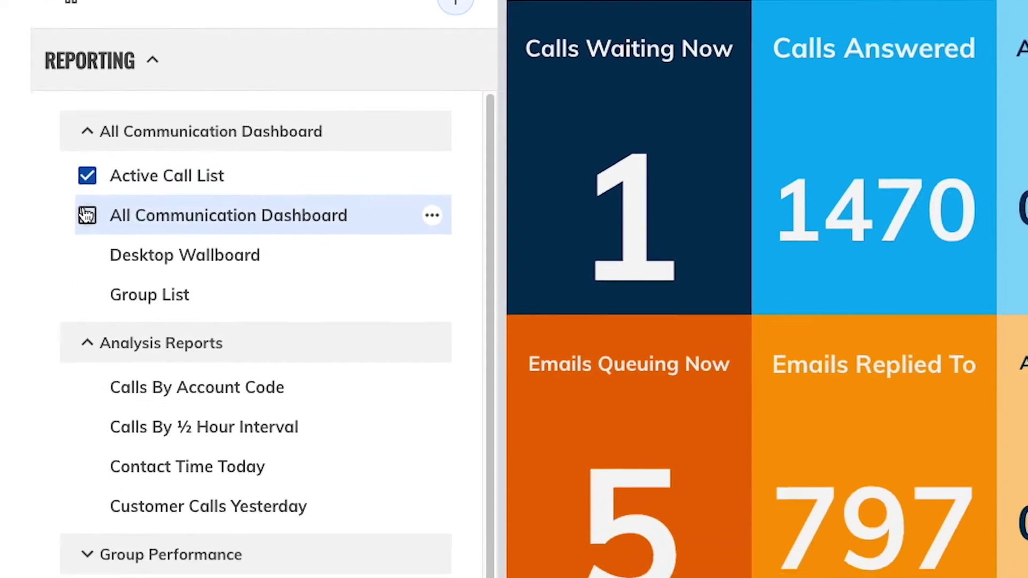
pyautogui.click(93, 292)
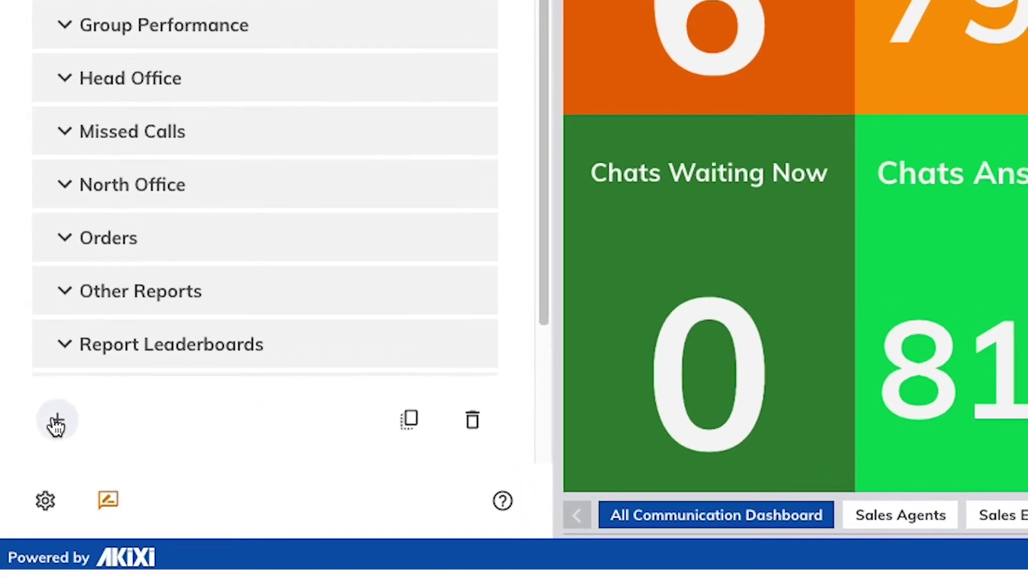
# Step: Start adding a new report, then cancel the Add New Report dialog
pyautogui.click(58, 422)
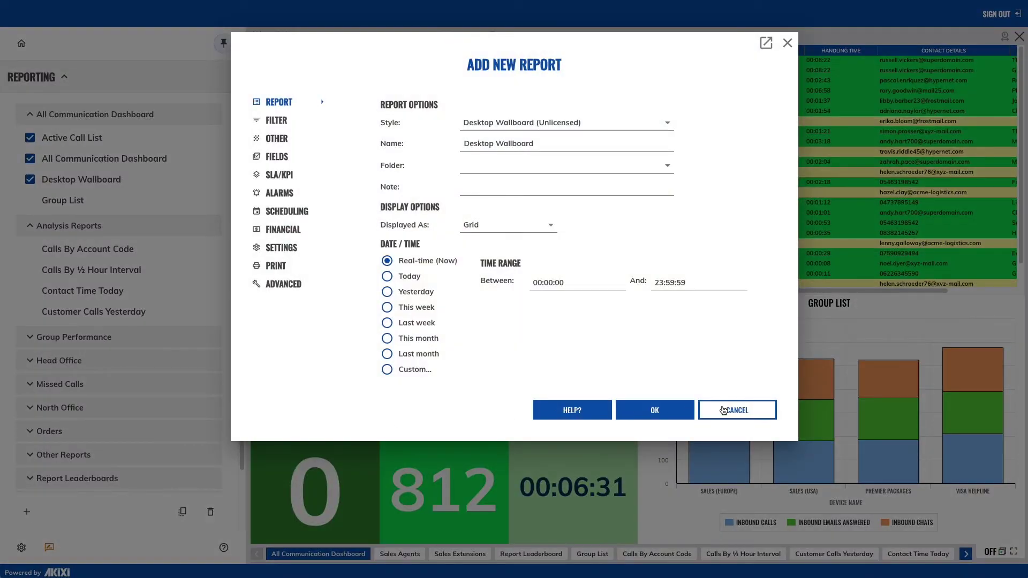
pyautogui.click(722, 410)
pyautogui.click(62, 201)
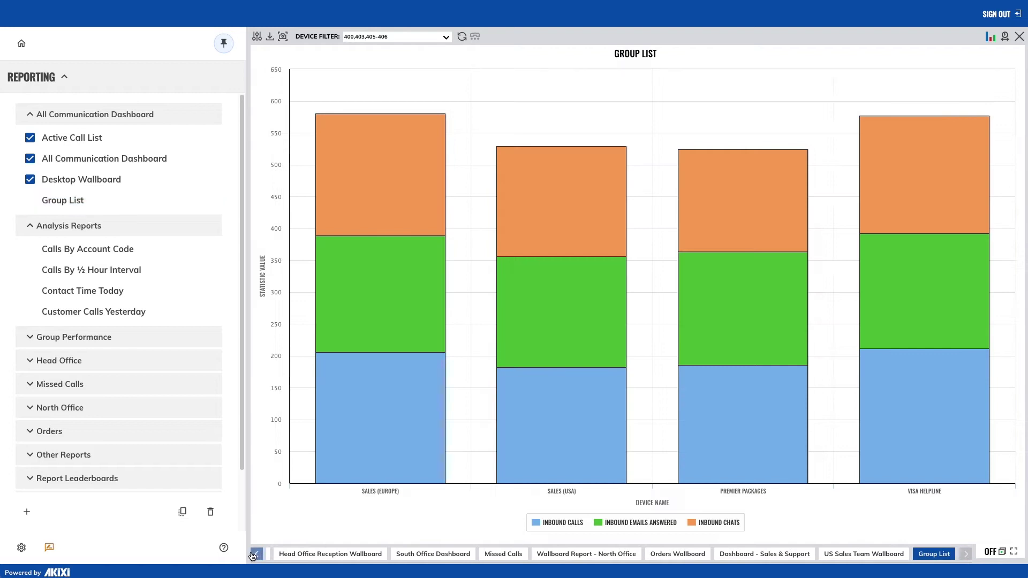
# Step: Scroll through the report tabs, show the Missed Calls report, and toggle the auto-refresh control
pyautogui.click(253, 556)
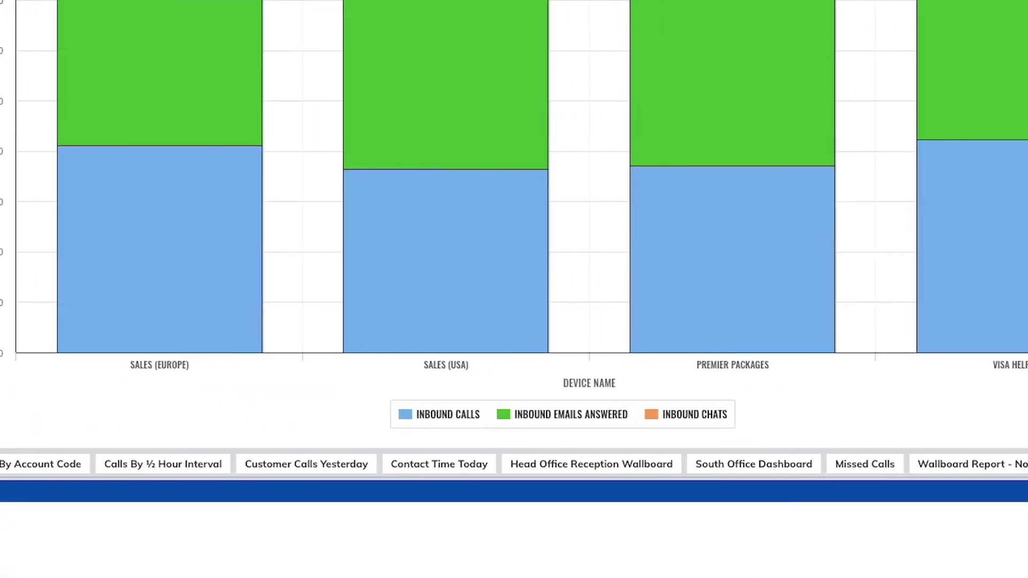
pyautogui.click(921, 464)
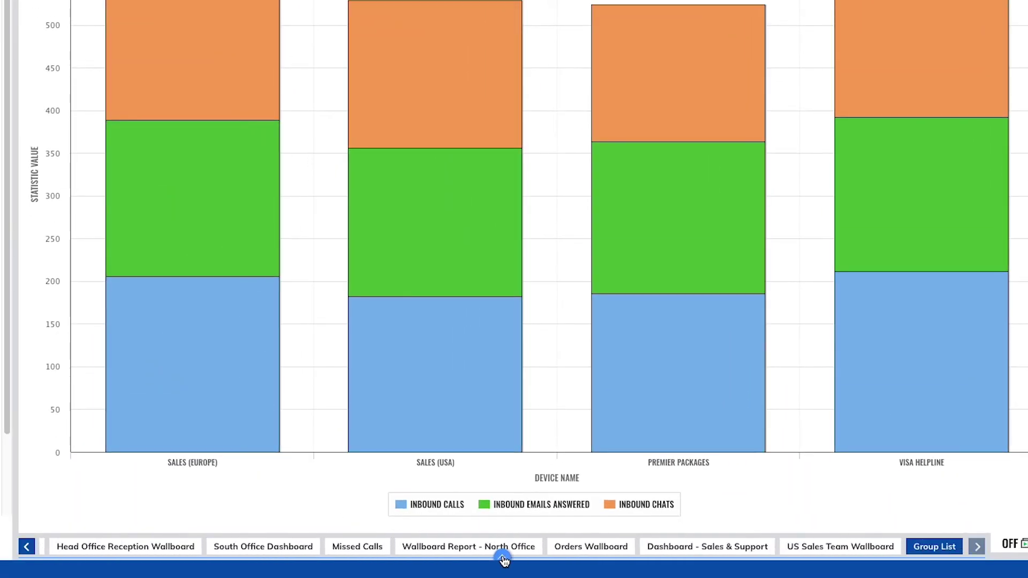
pyautogui.click(349, 551)
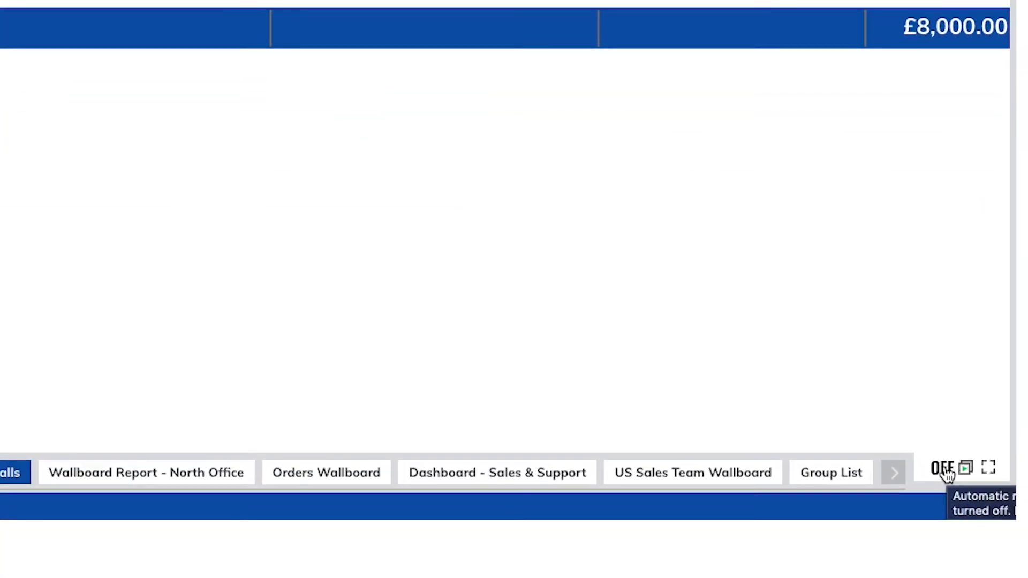
pyautogui.click(944, 470)
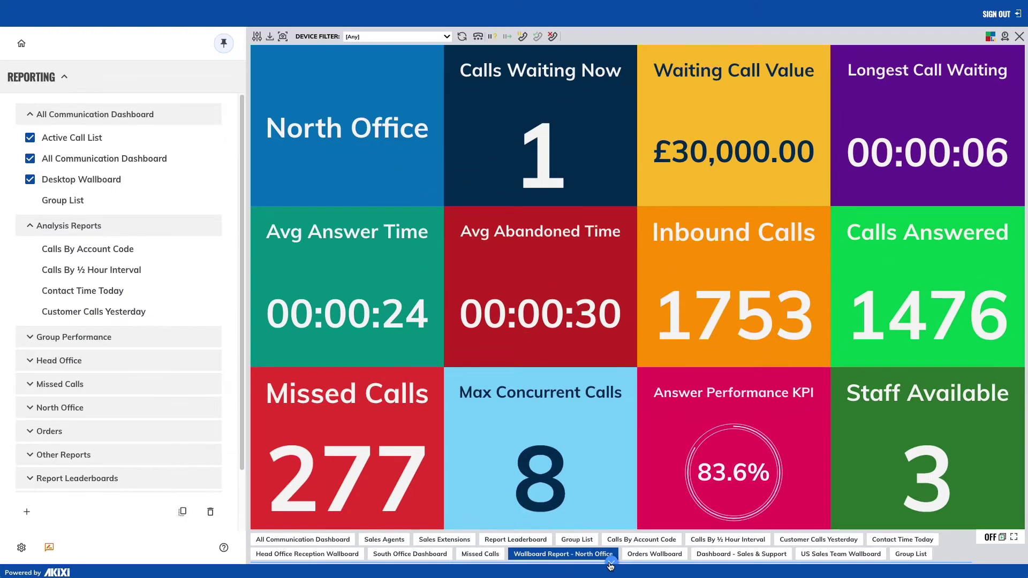
pyautogui.click(452, 541)
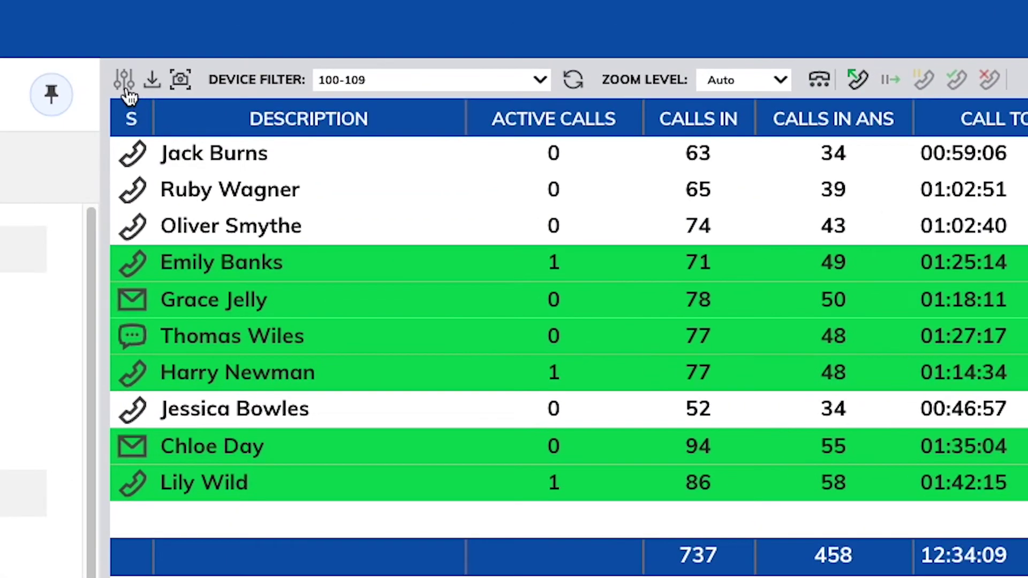
pyautogui.click(127, 88)
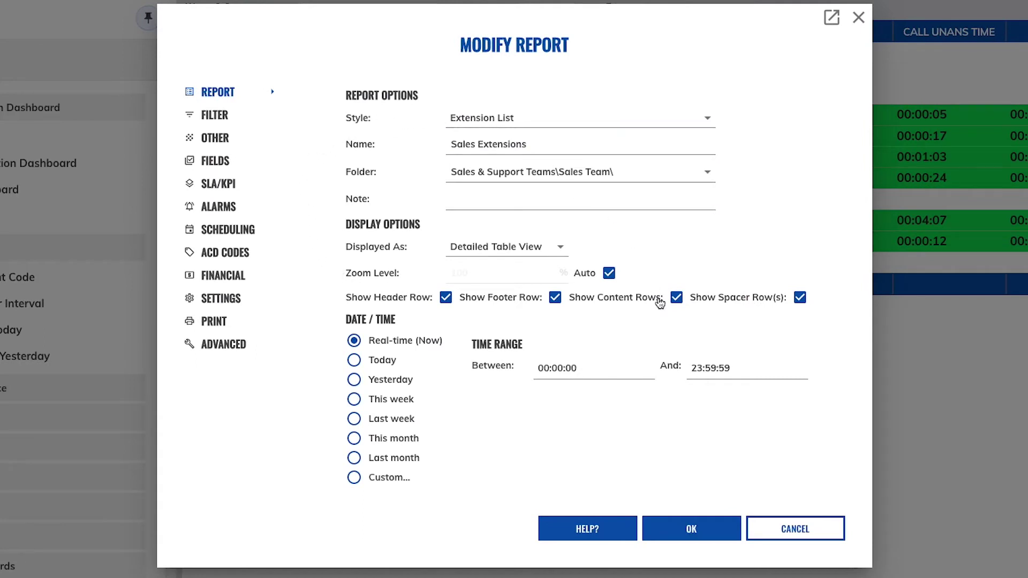
pyautogui.click(682, 526)
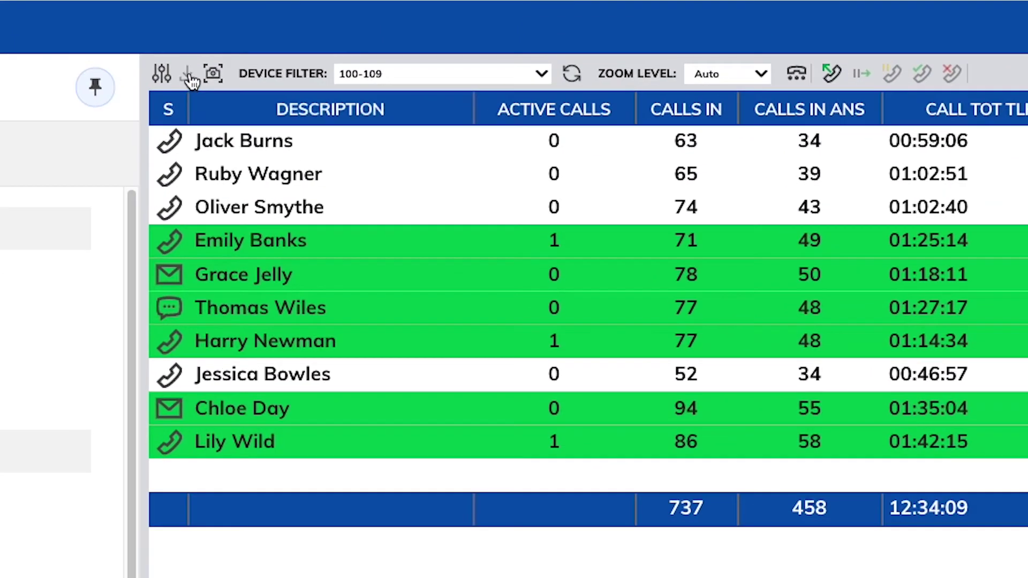
pyautogui.click(201, 31)
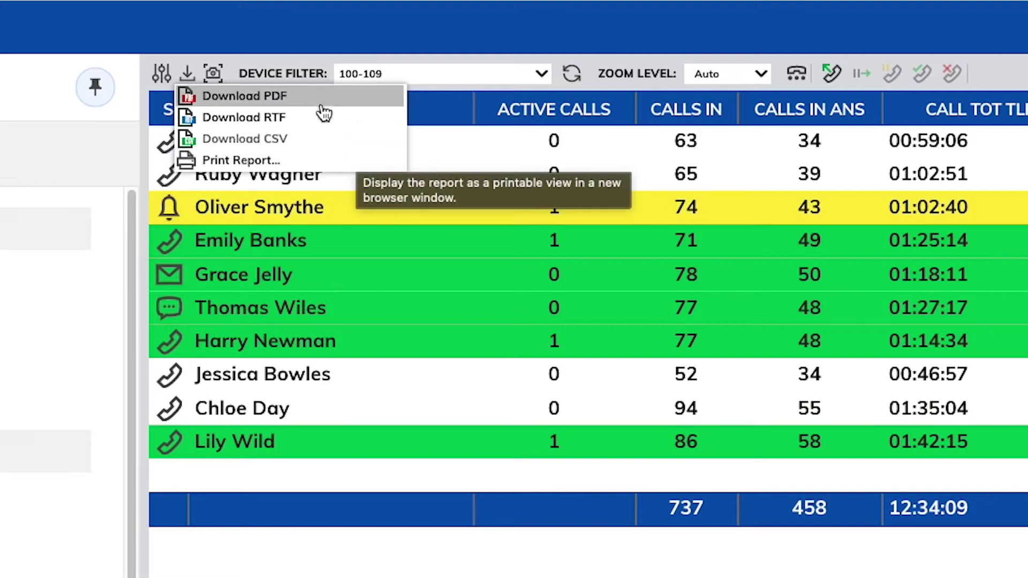
pyautogui.click(285, 30)
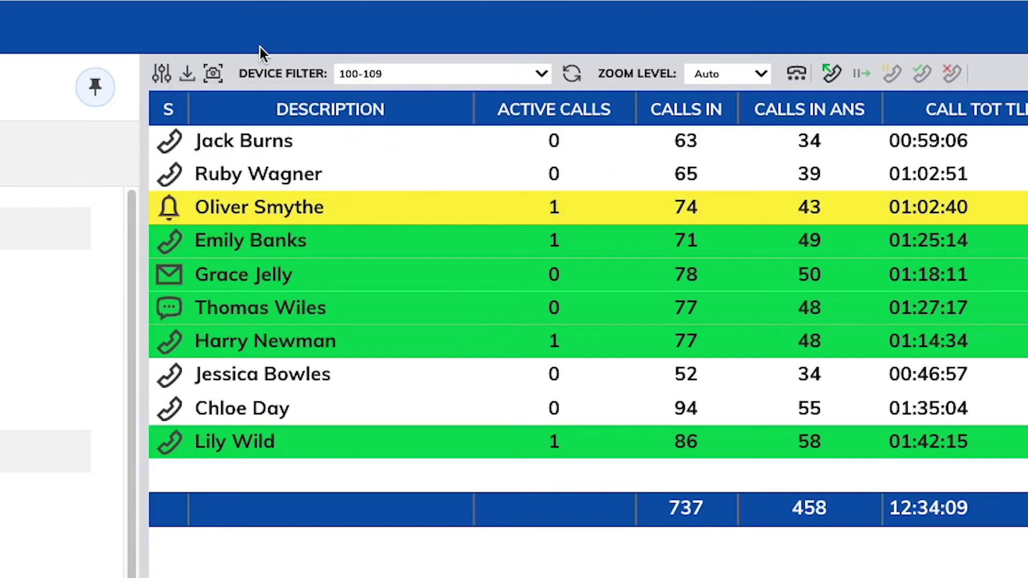
pyautogui.click(213, 75)
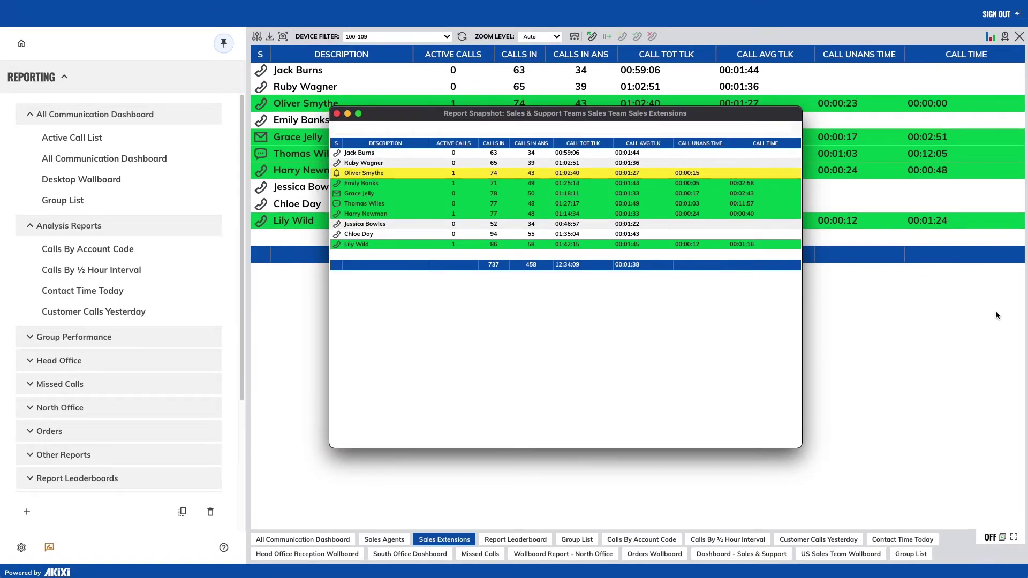
pyautogui.click(336, 113)
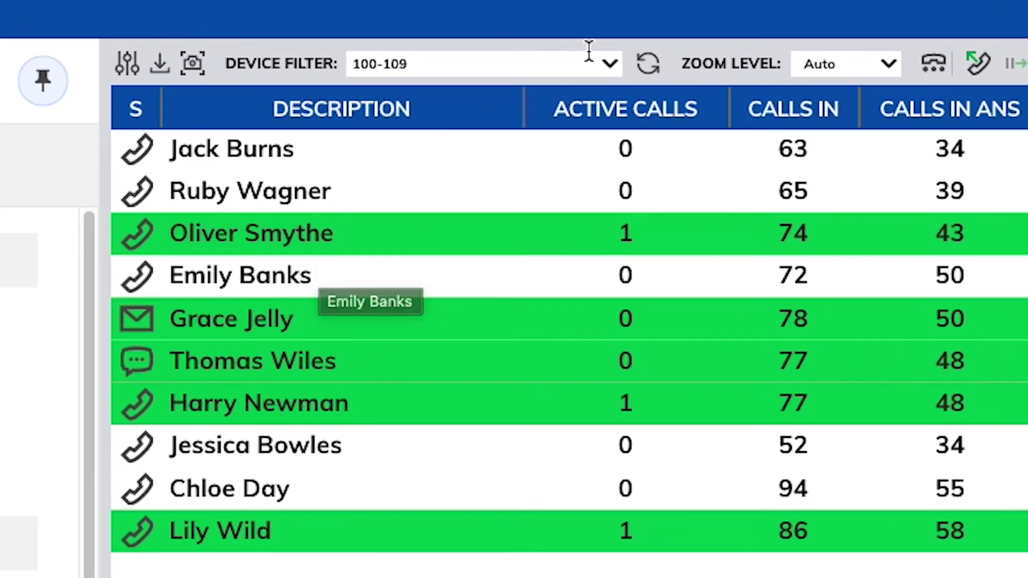
# Step: Filter Sales Extensions to devices 100-102 and 107-109, excluding 105 and 106, keeping zoom on Auto
pyautogui.click(619, 64)
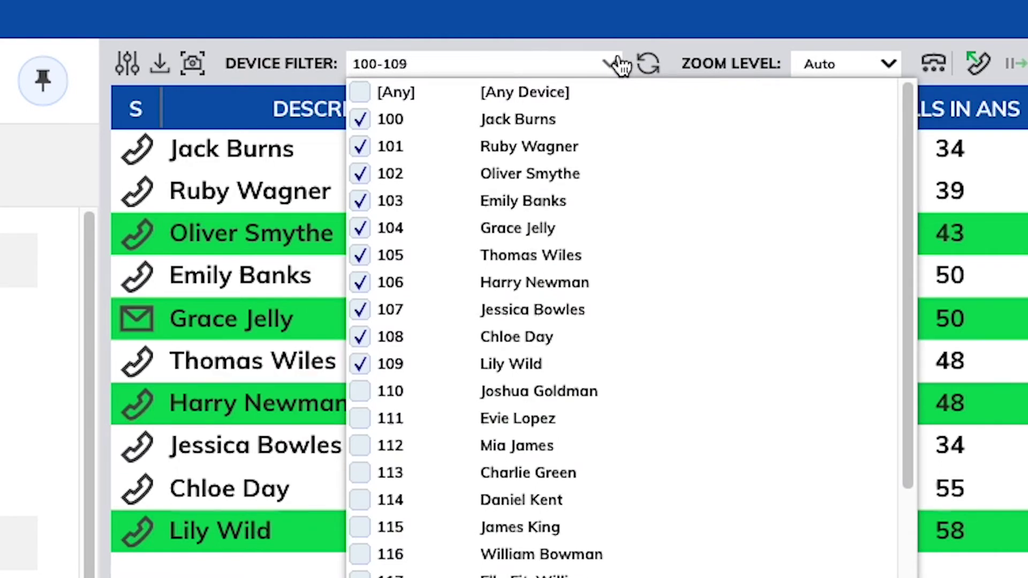
pyautogui.click(360, 202)
pyautogui.click(360, 228)
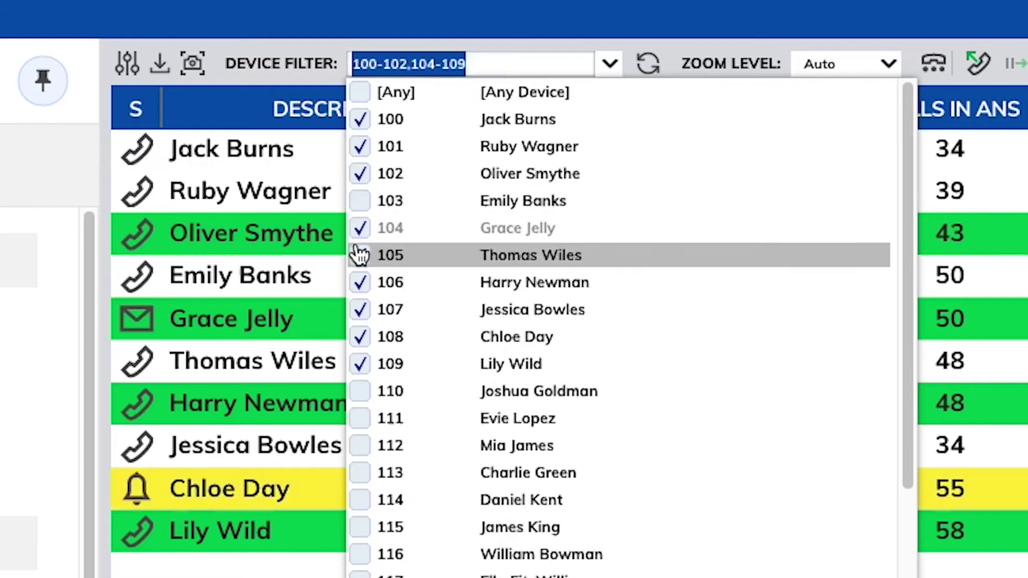
pyautogui.click(360, 254)
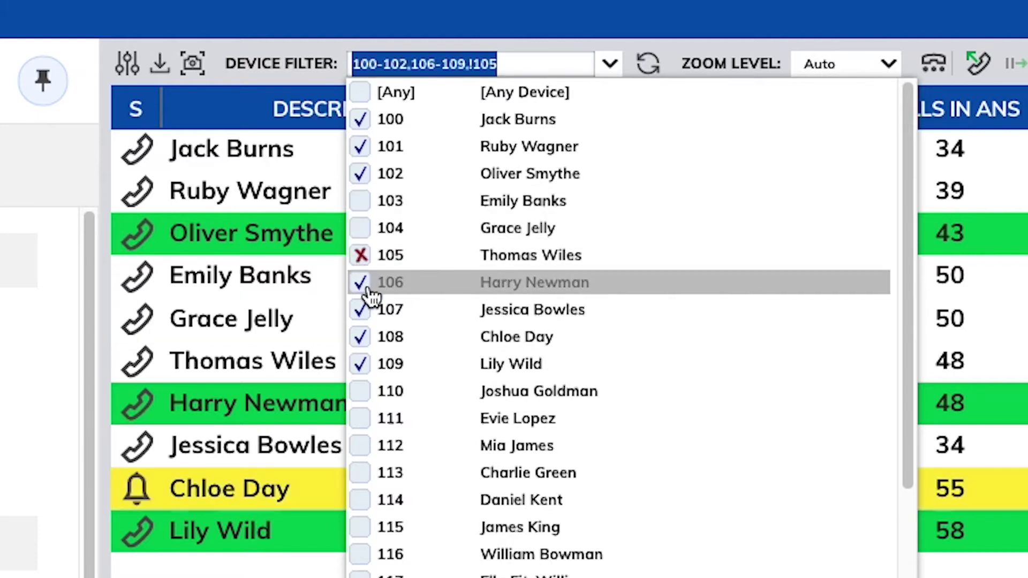
pyautogui.click(360, 282)
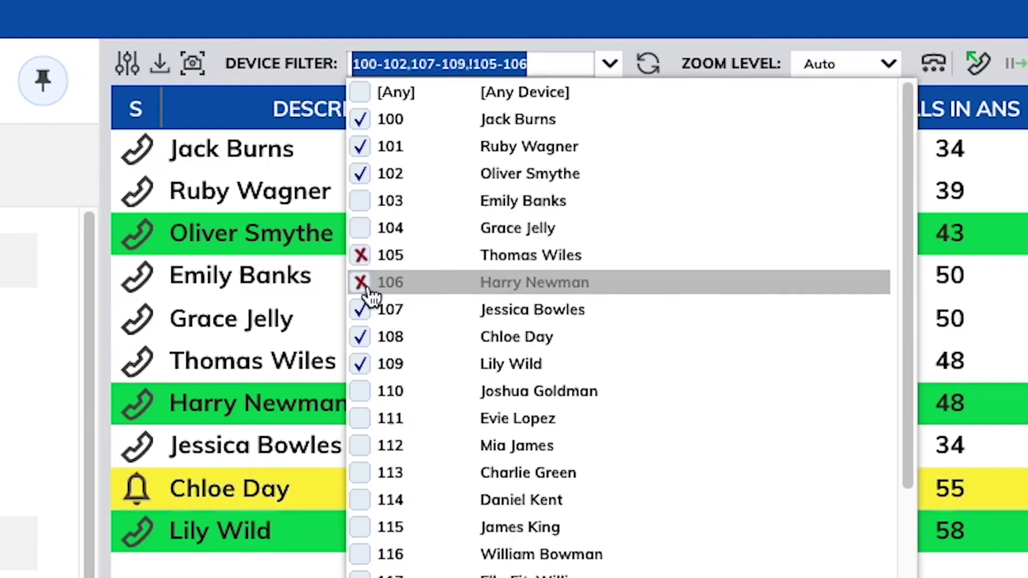
pyautogui.click(648, 67)
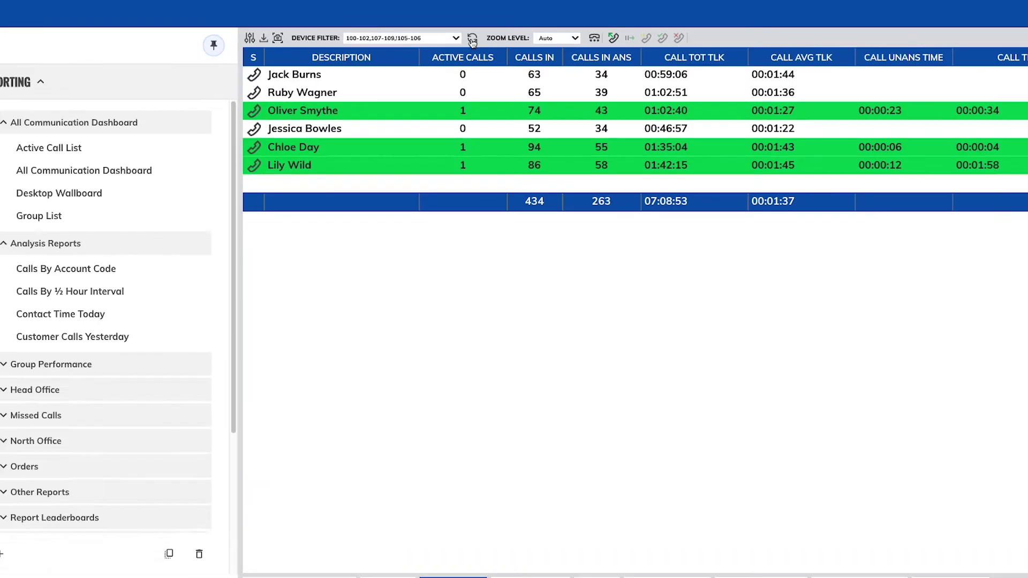
pyautogui.click(555, 39)
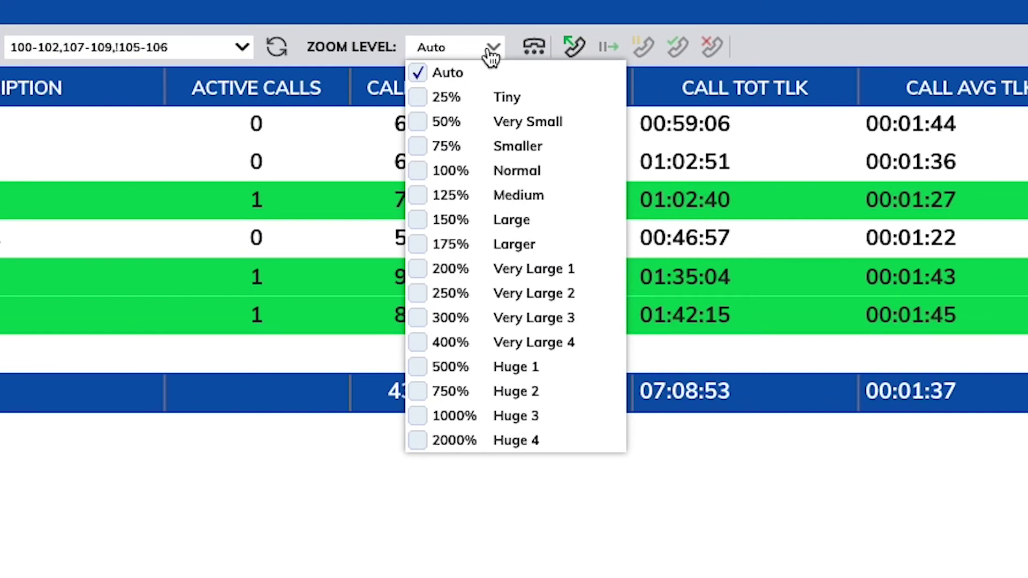
pyautogui.click(496, 21)
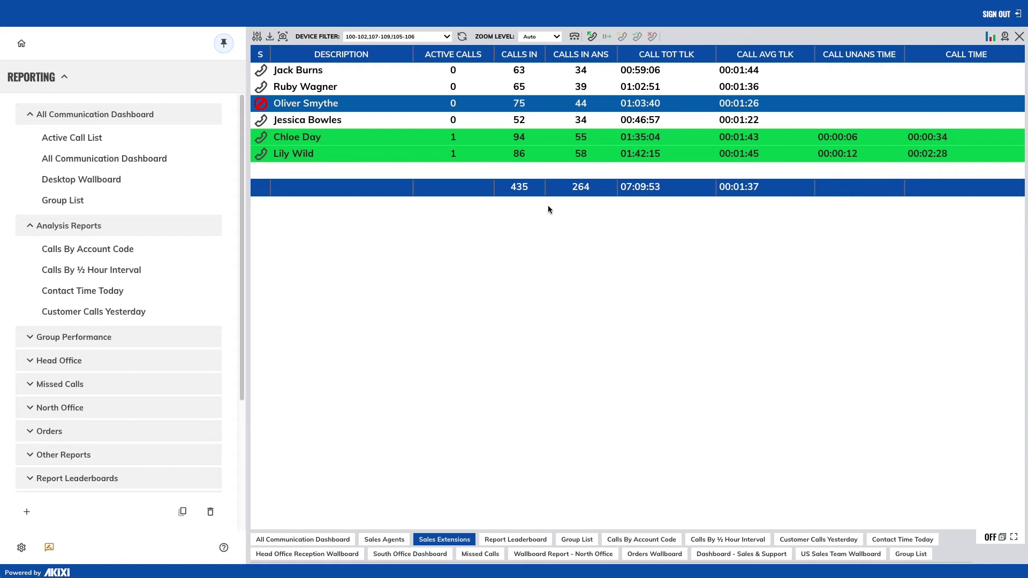
pyautogui.rightClick(409, 139)
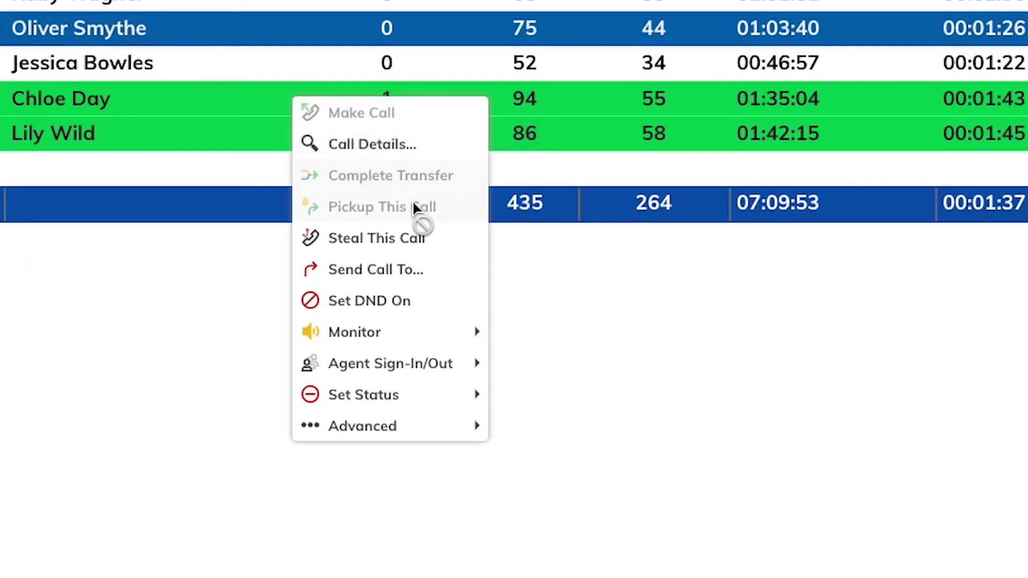
pyautogui.moveTo(440, 400)
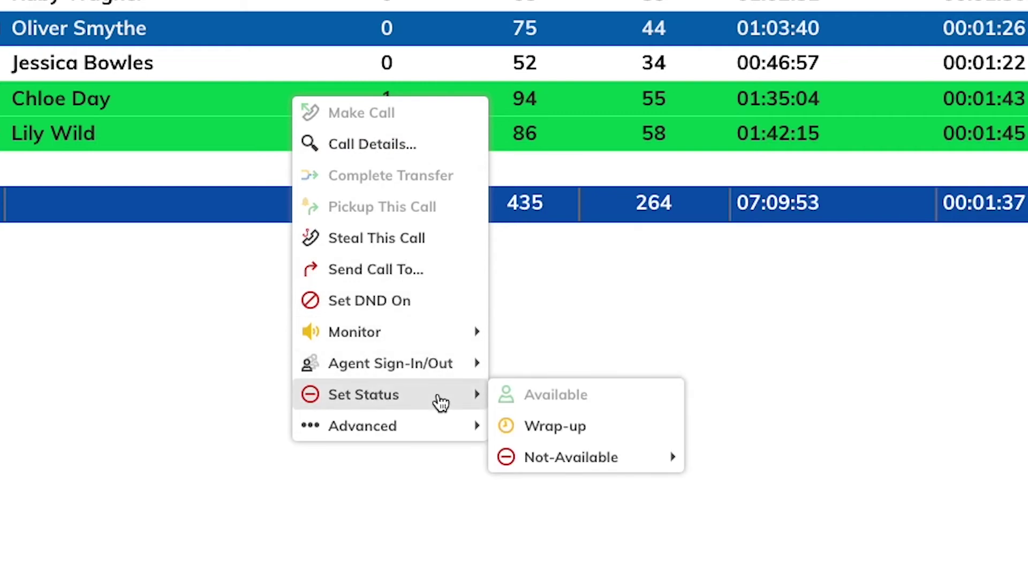
pyautogui.moveTo(595, 458)
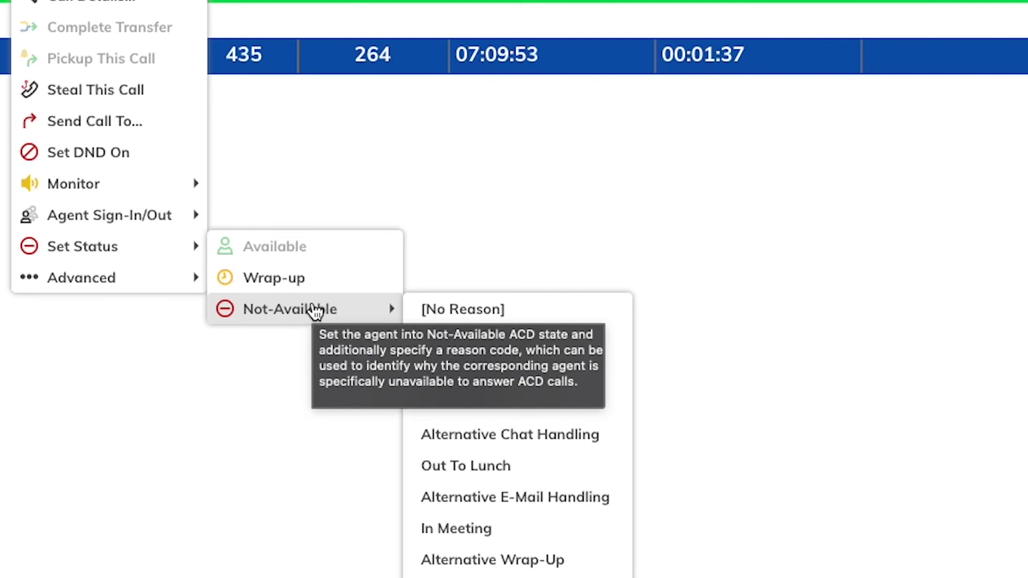
pyautogui.click(314, 310)
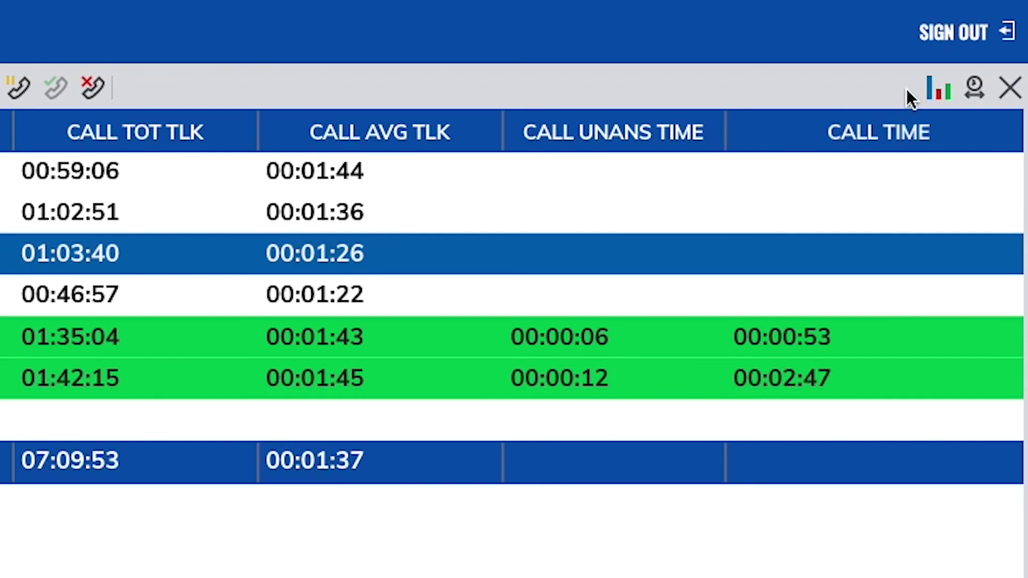
pyautogui.click(933, 92)
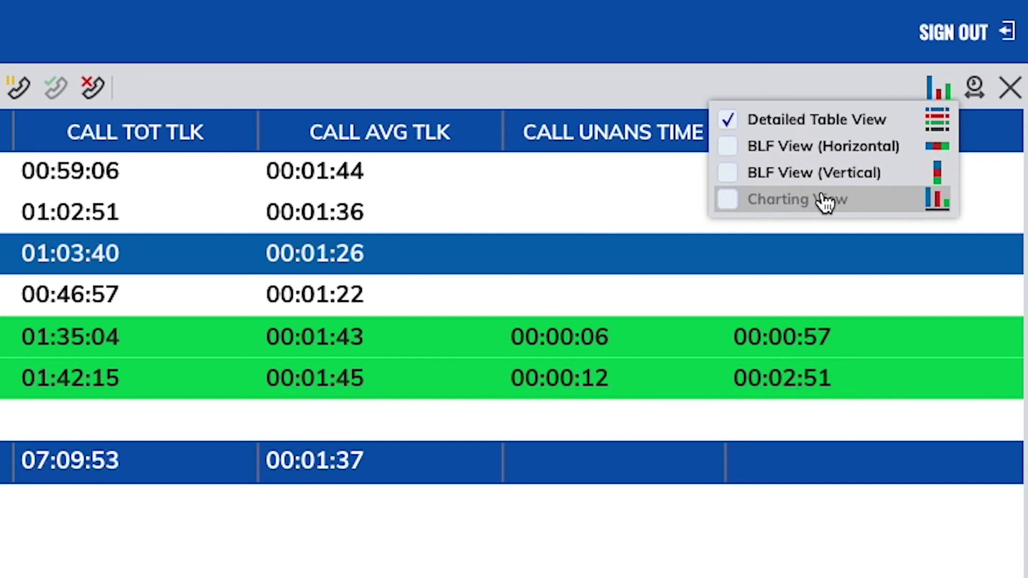
pyautogui.click(819, 91)
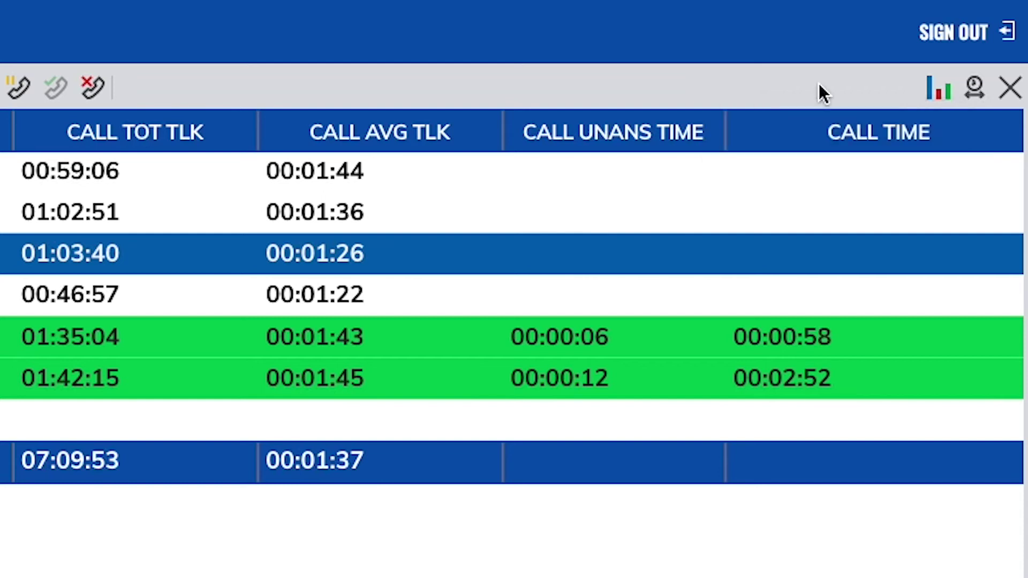
pyautogui.click(972, 89)
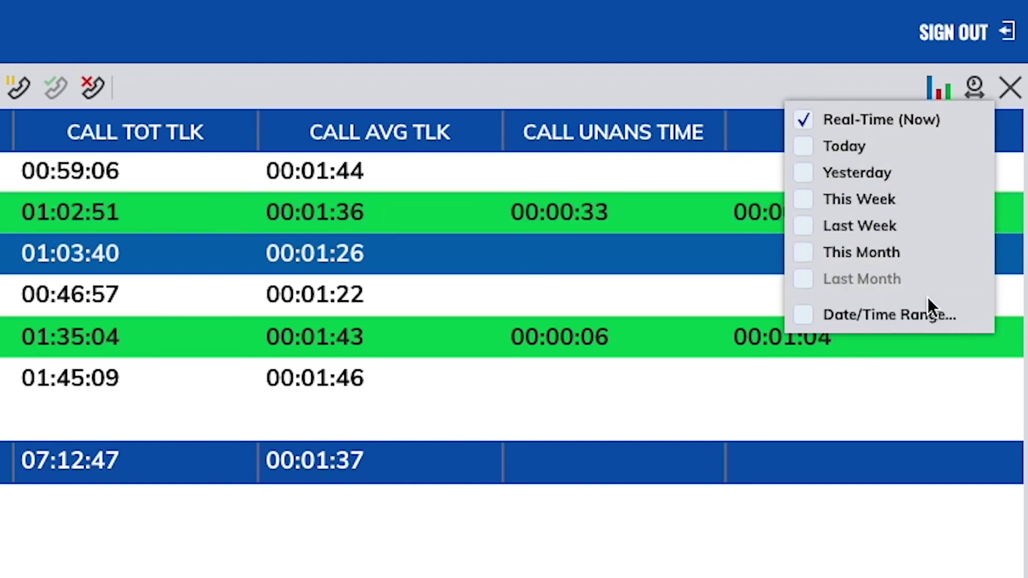
pyautogui.click(836, 92)
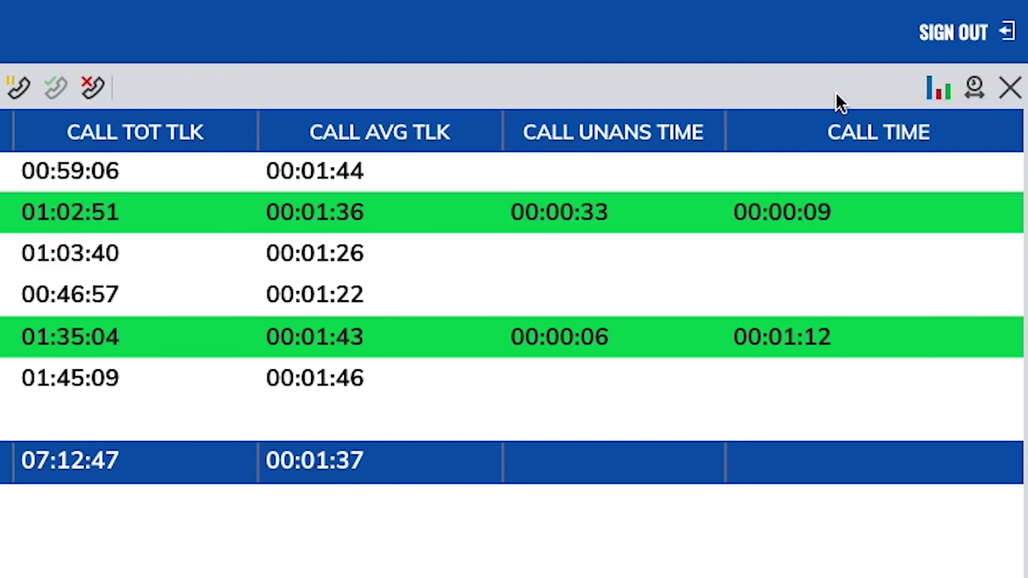
# Step: Close the Sales Extensions and service-level reports, then reopen Sales Extensions under Sales Team
pyautogui.click(1010, 87)
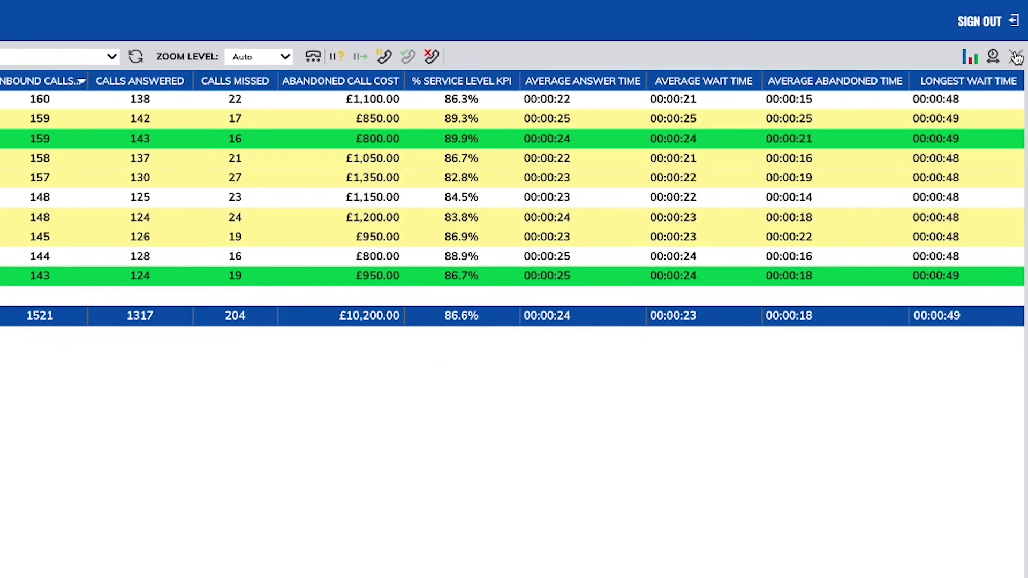
pyautogui.click(1015, 57)
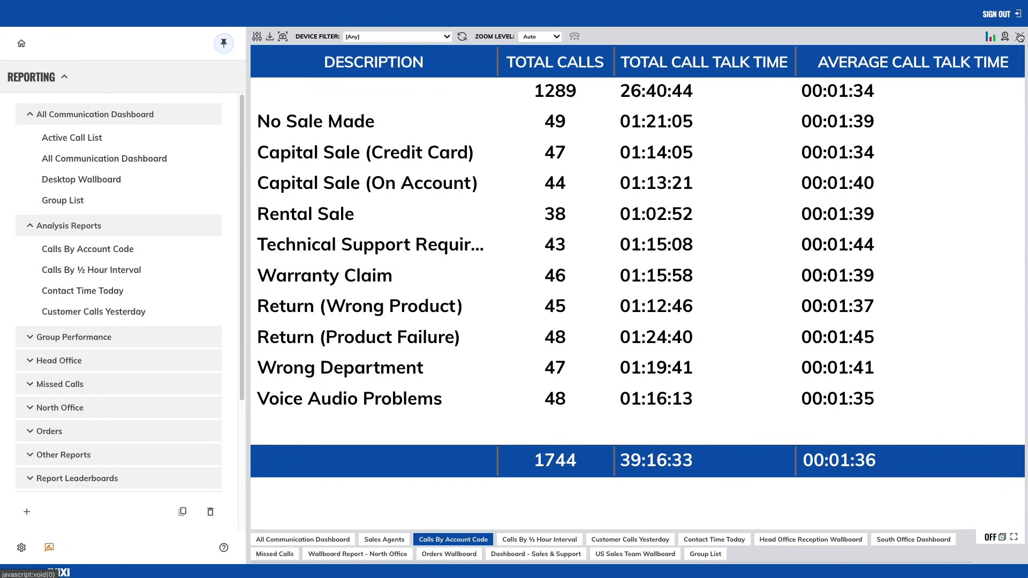
pyautogui.scroll(-3, 137, 324)
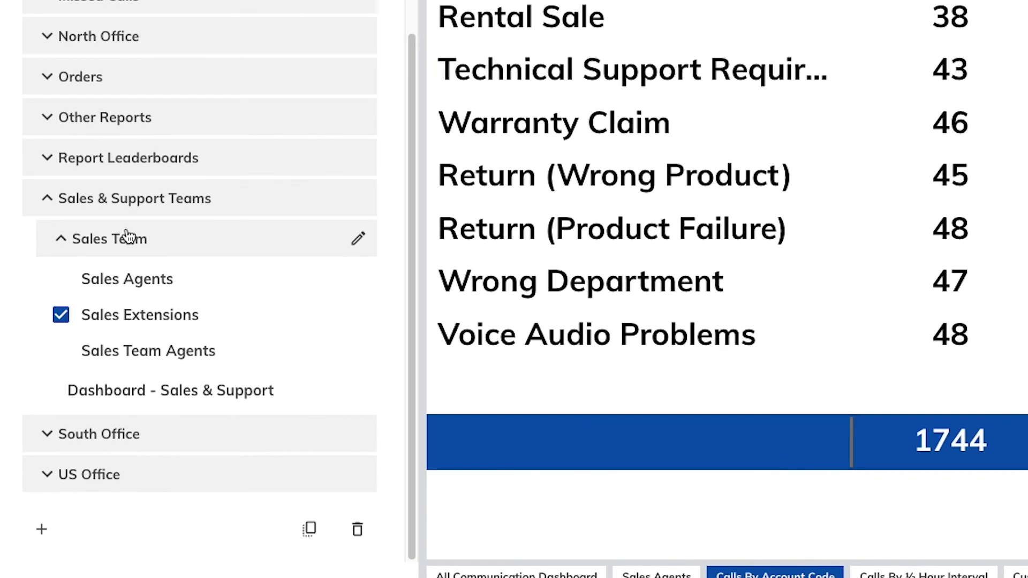
pyautogui.click(152, 323)
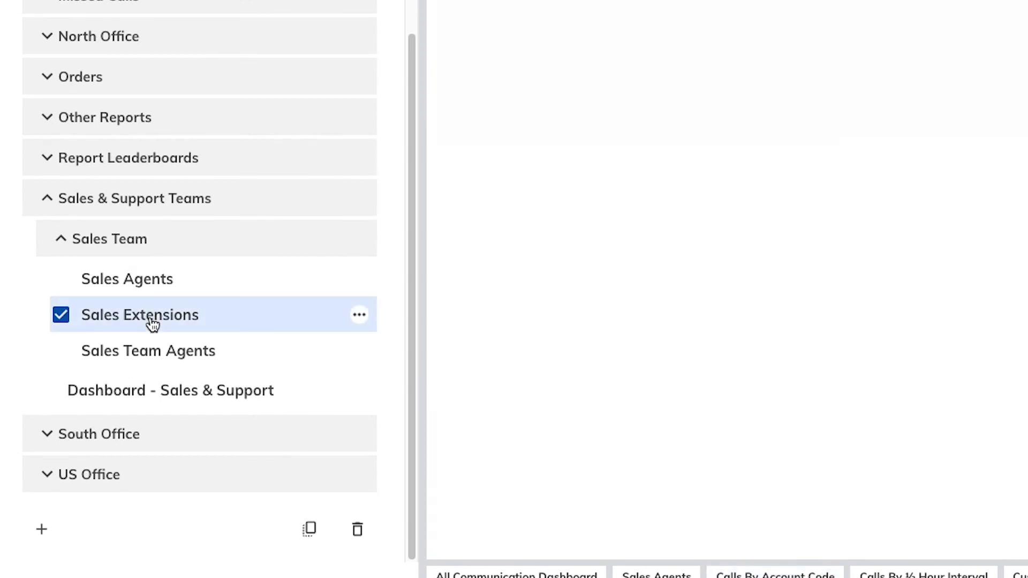